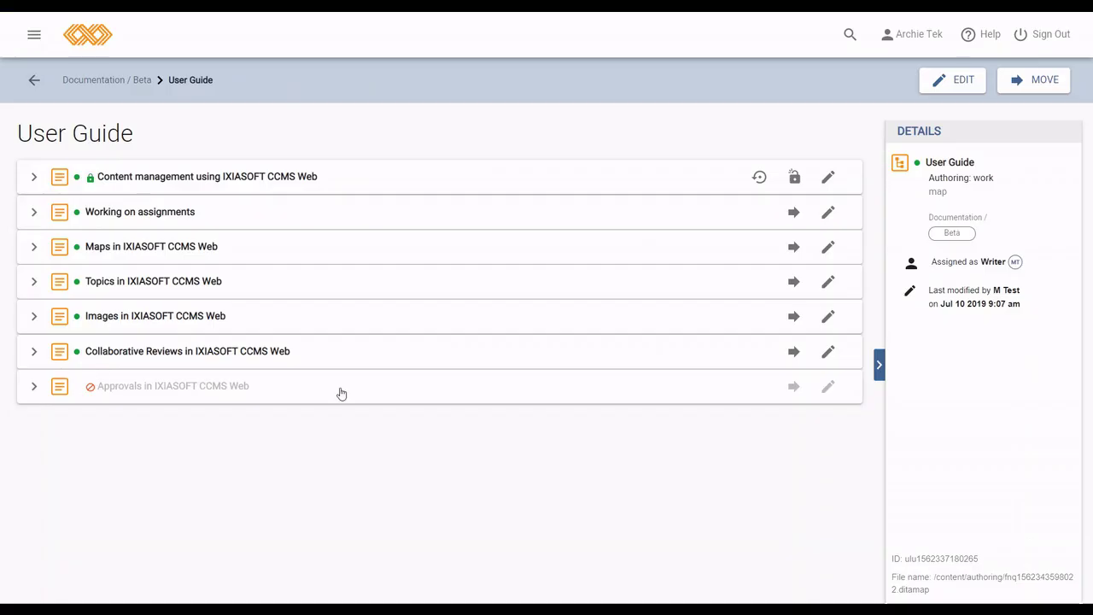
Step: Expand 'Maps in IXIASOFT CCMS Web' and open the Edit dialog for 'About the Map View'
click(34, 247)
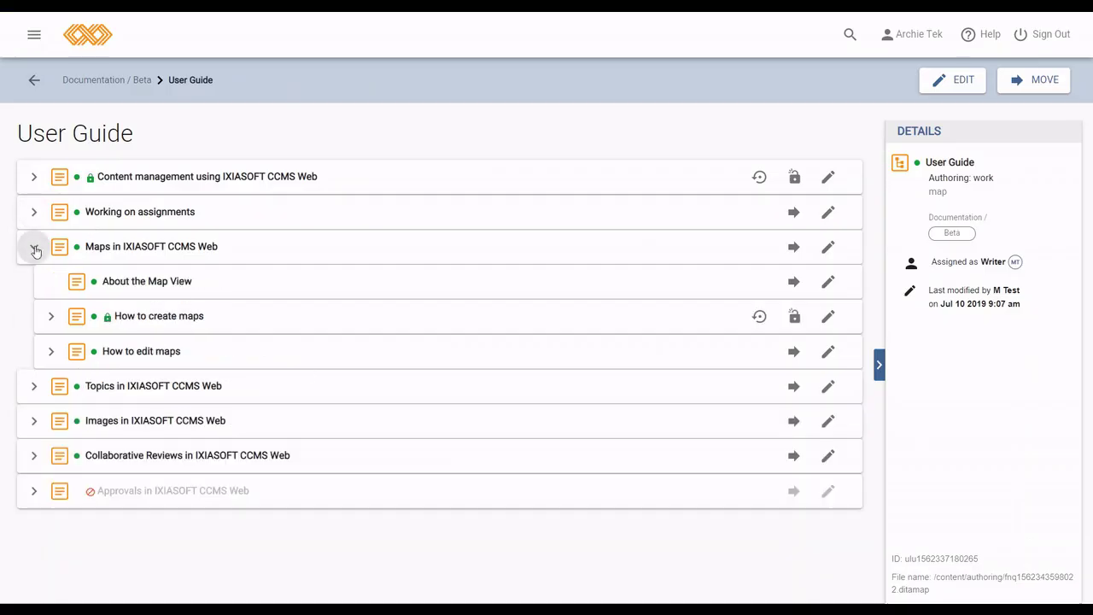
click(828, 283)
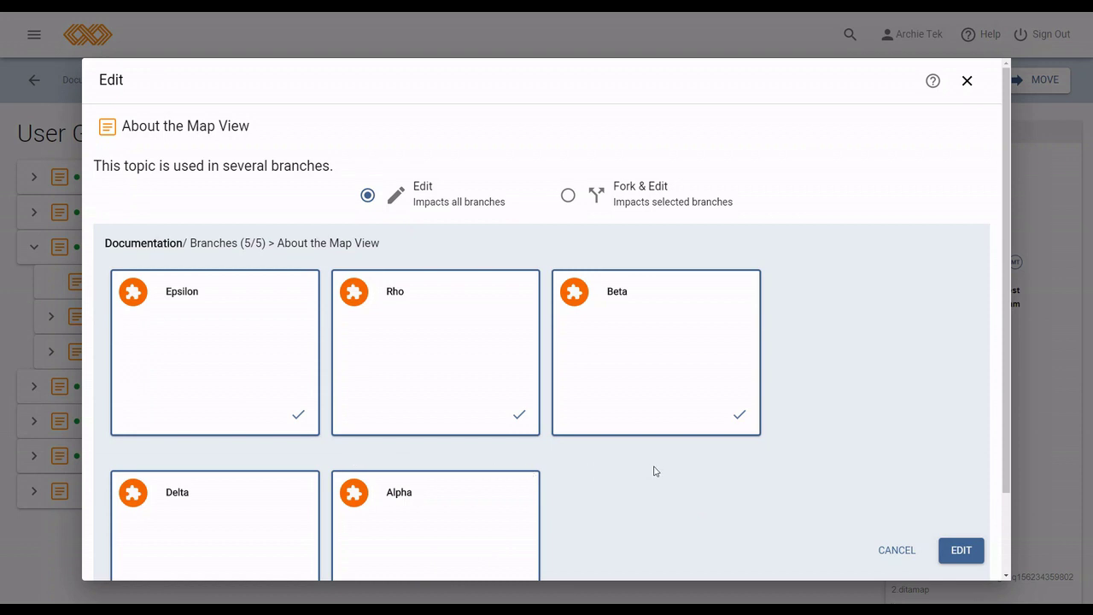
Step: Deselect the Alpha and Delta branches to fork for Epsilon, Rho and Beta, then continue
click(480, 526)
click(249, 529)
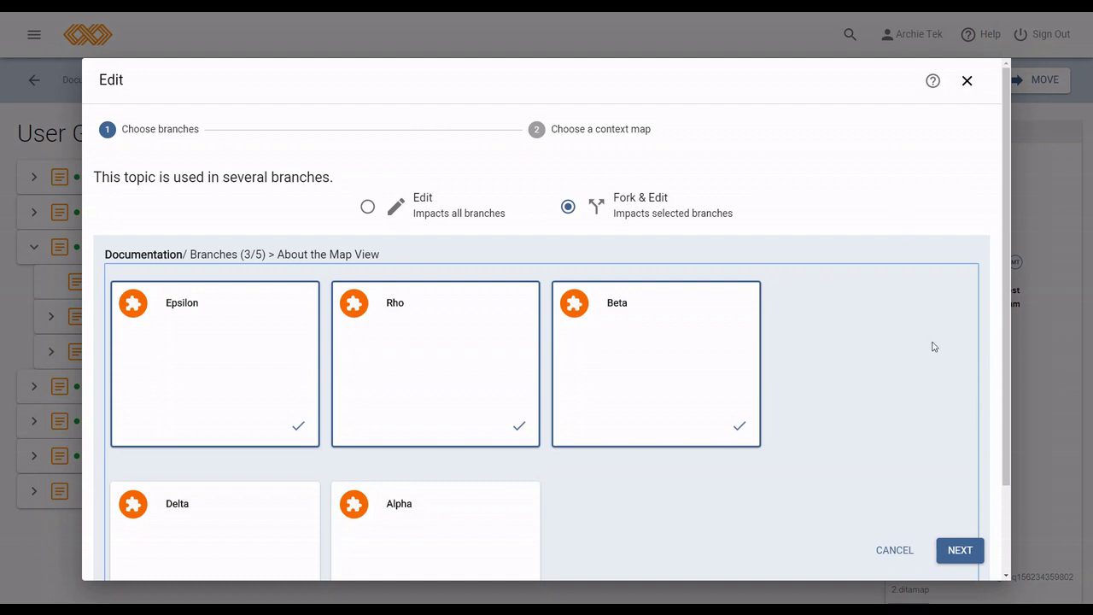
click(970, 549)
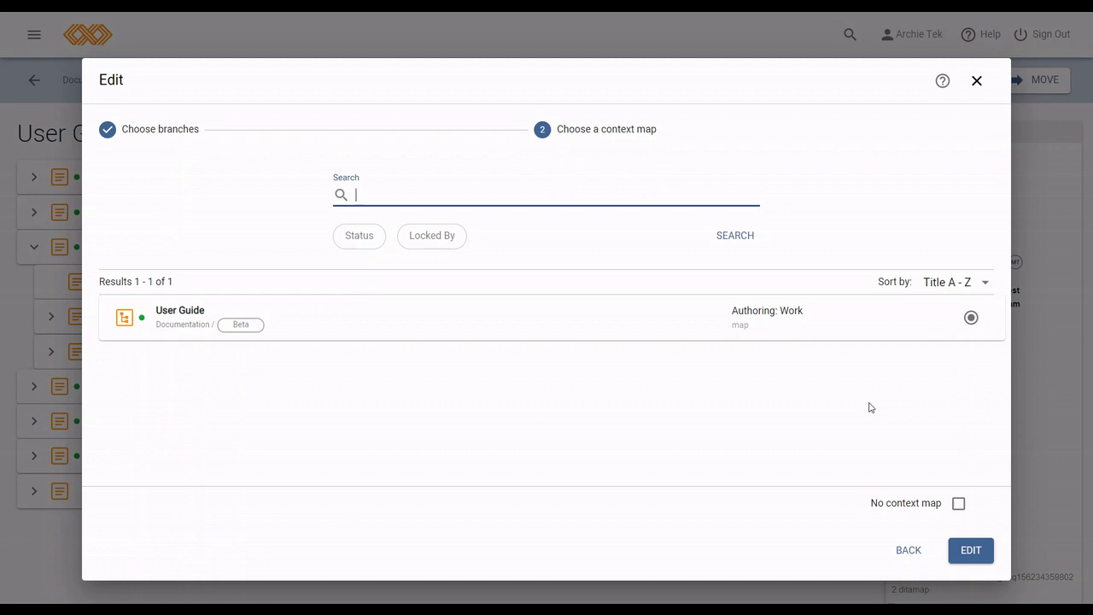
Step: Go back and pick Rho, Beta, Delta and Alpha for the fork, dropping Epsilon
click(908, 551)
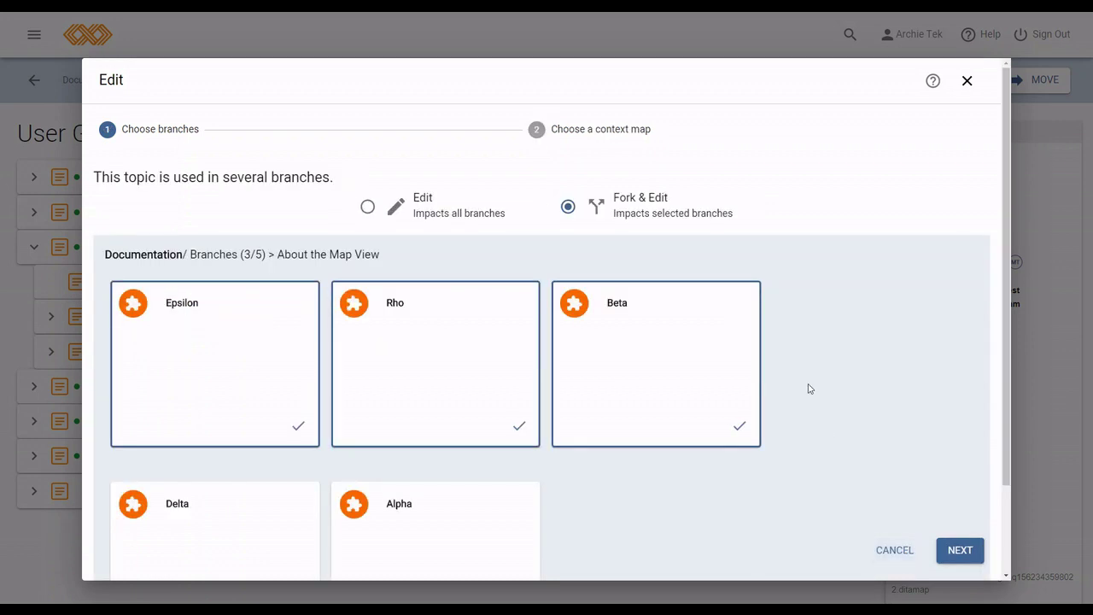
click(452, 522)
click(279, 527)
click(265, 403)
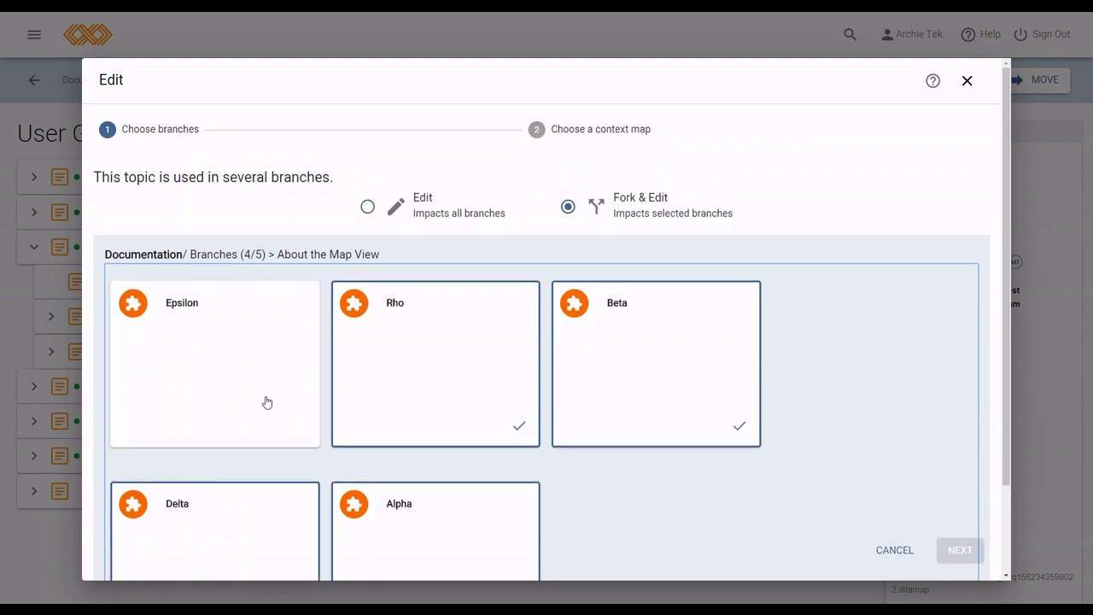
click(961, 553)
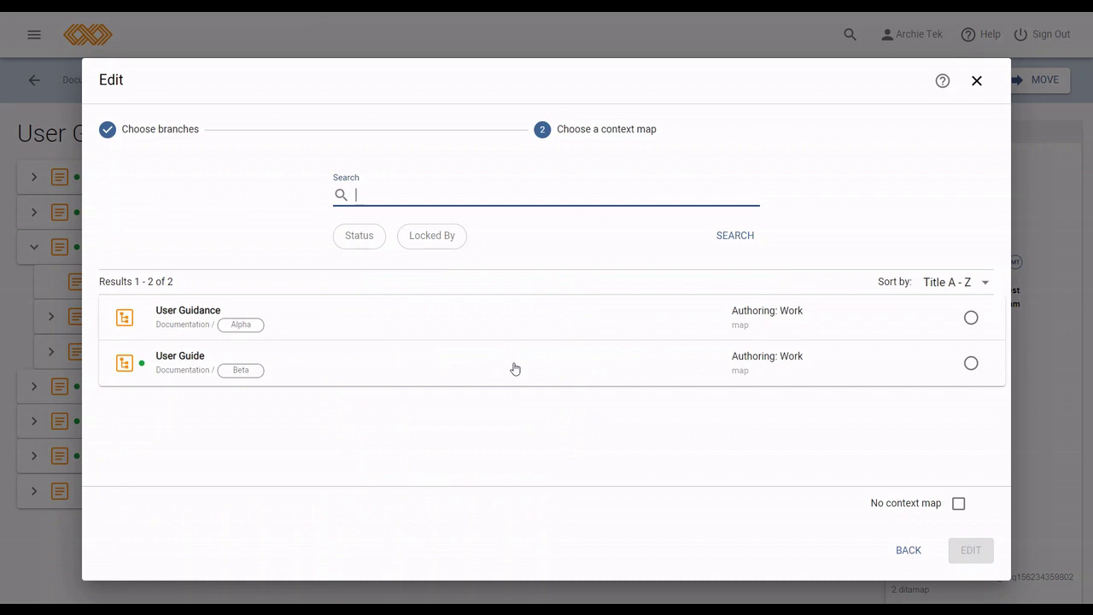
Step: Inspect the User Guide and User Guidance context maps, then return to branch selection
click(515, 369)
click(515, 369)
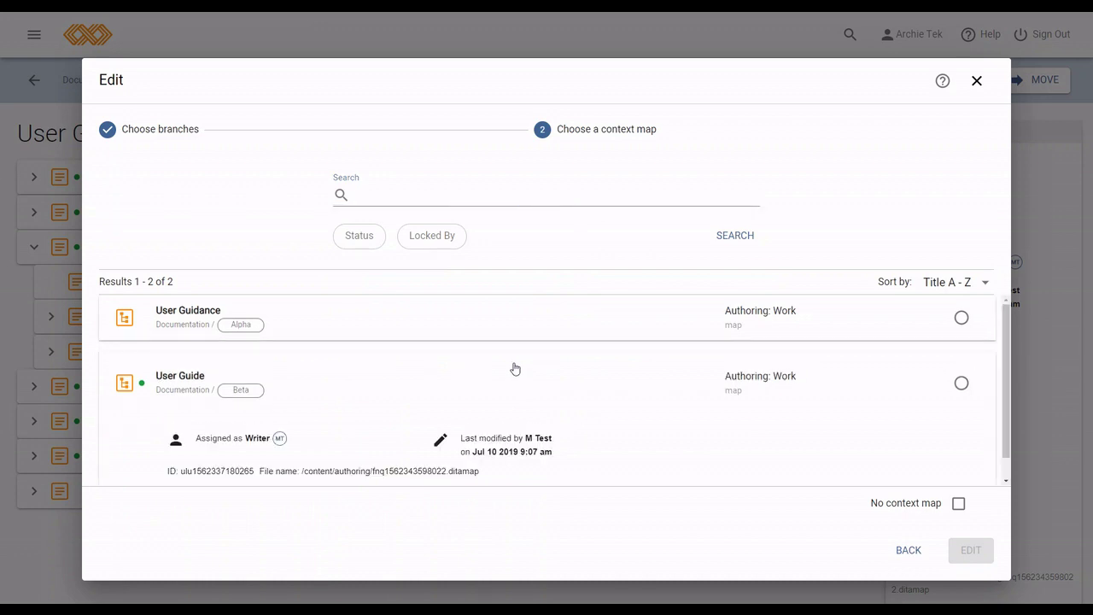
click(482, 194)
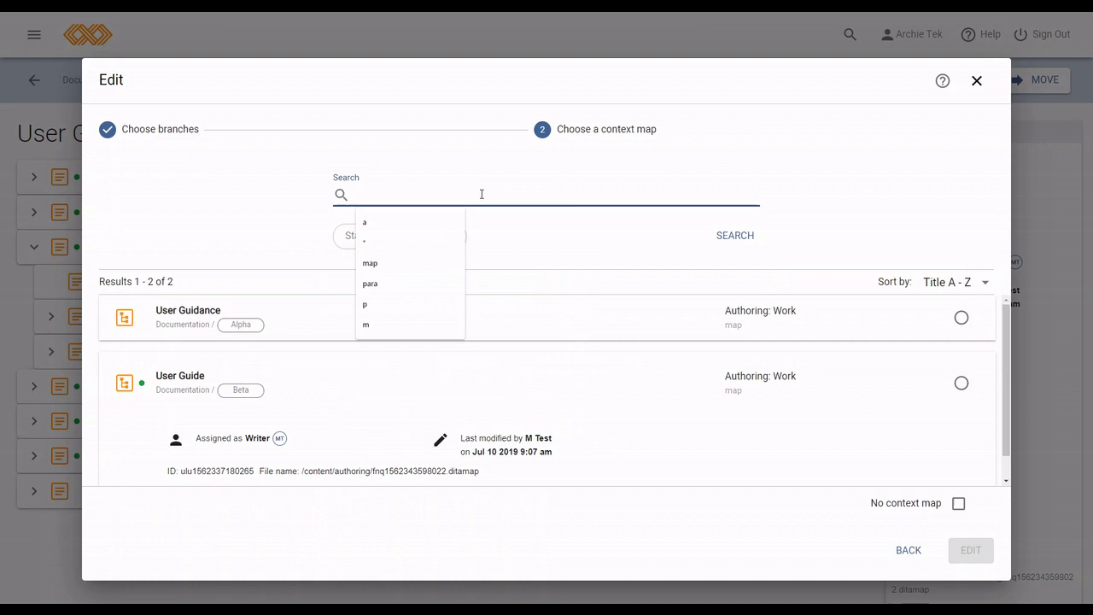
click(854, 198)
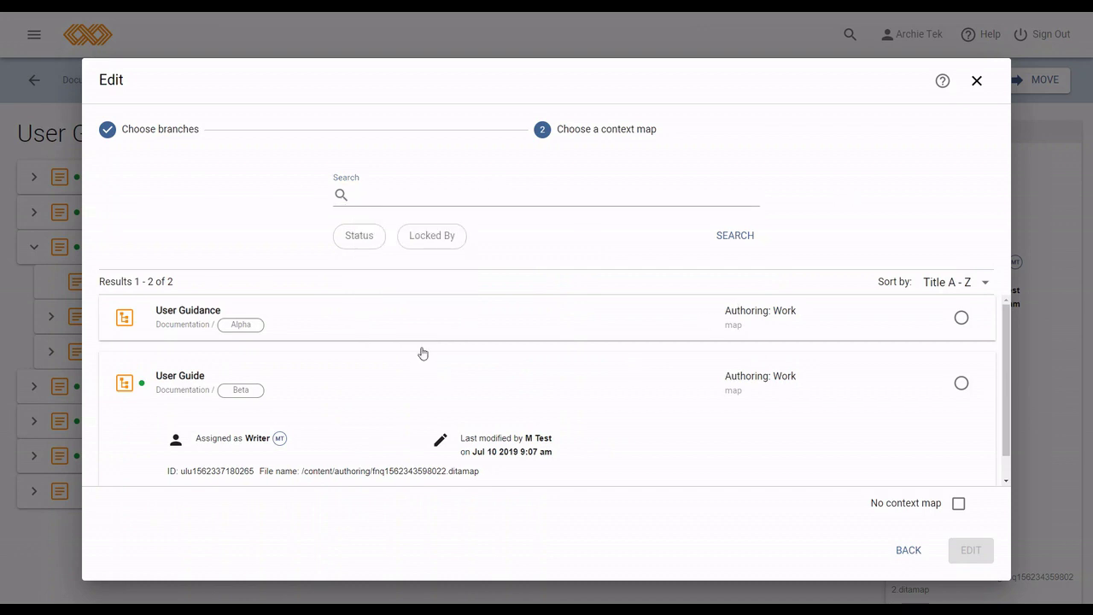
click(317, 324)
scroll(437, 422, down, 3)
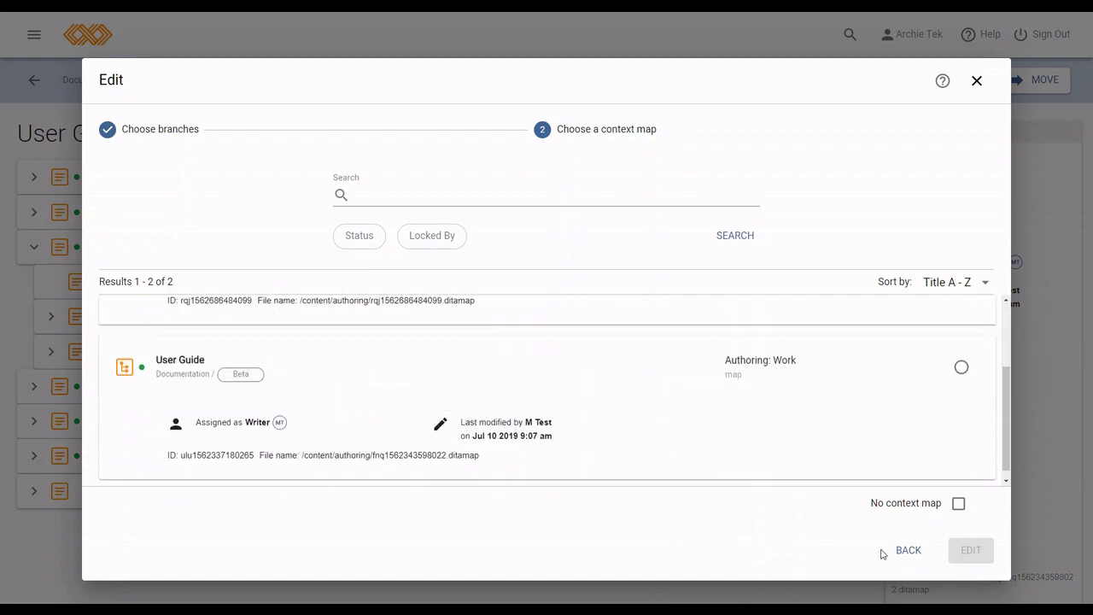
click(909, 552)
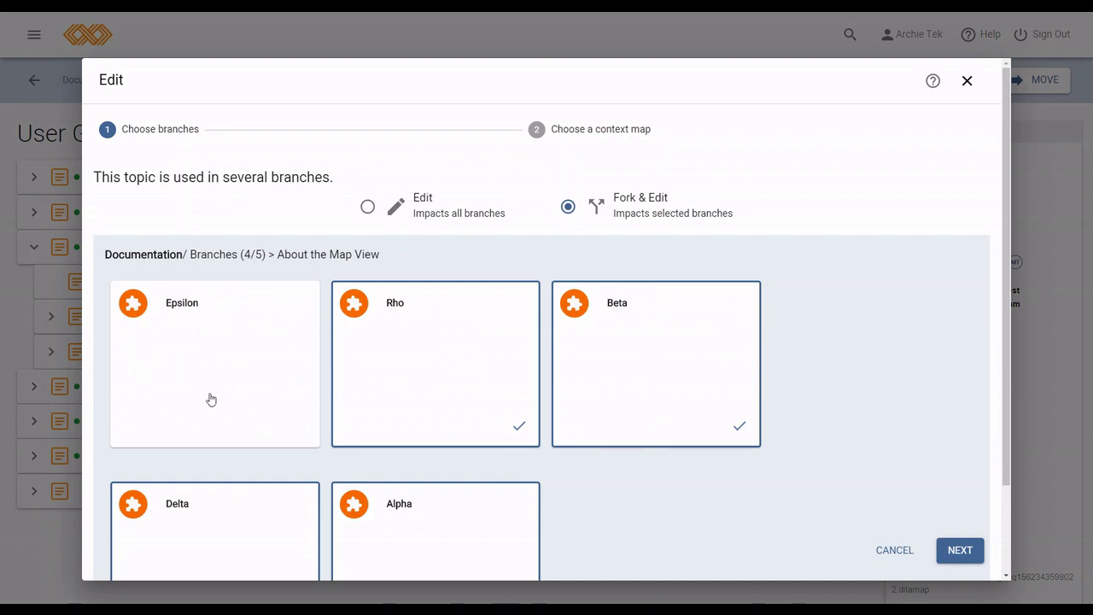
Step: Choose 'Edit (Impacts all branches)' and open the topic in the editor
click(367, 206)
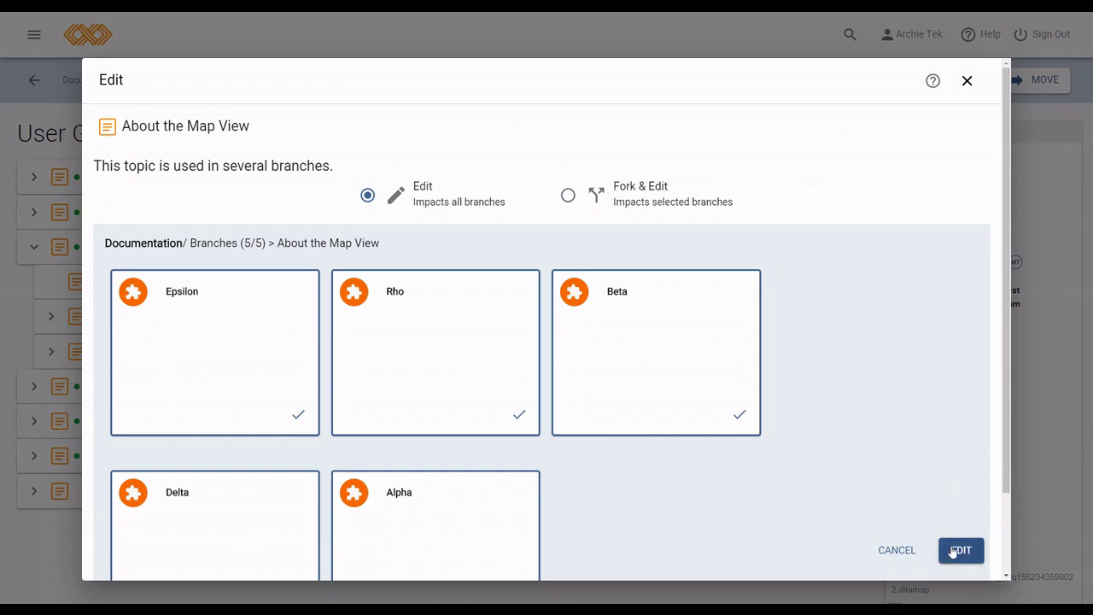
click(954, 551)
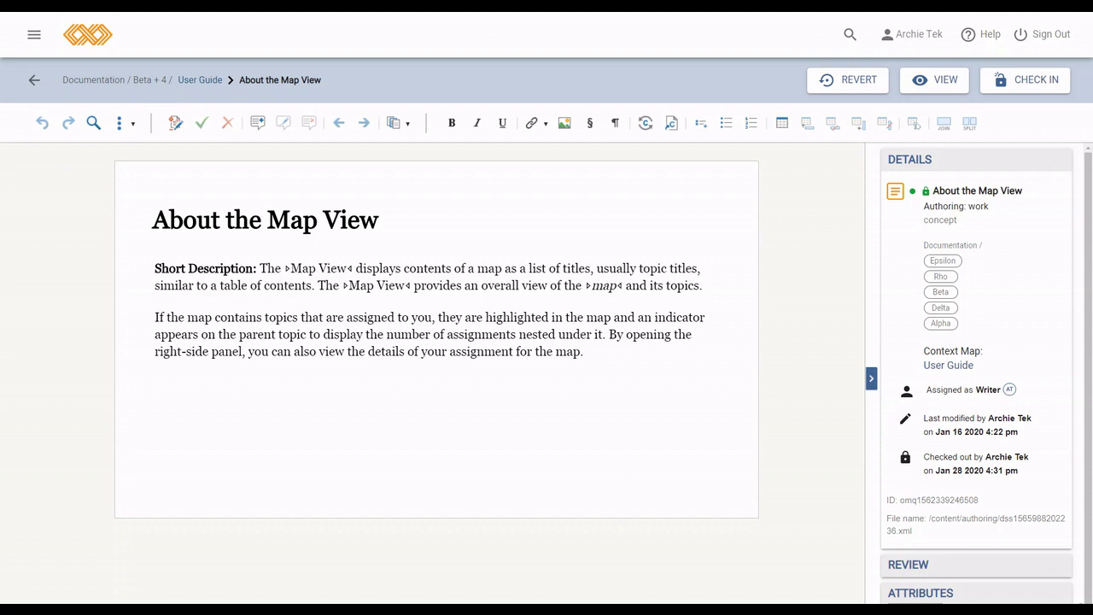
Step: Add a new paragraph after the last one containing a short informal signature note
click(622, 359)
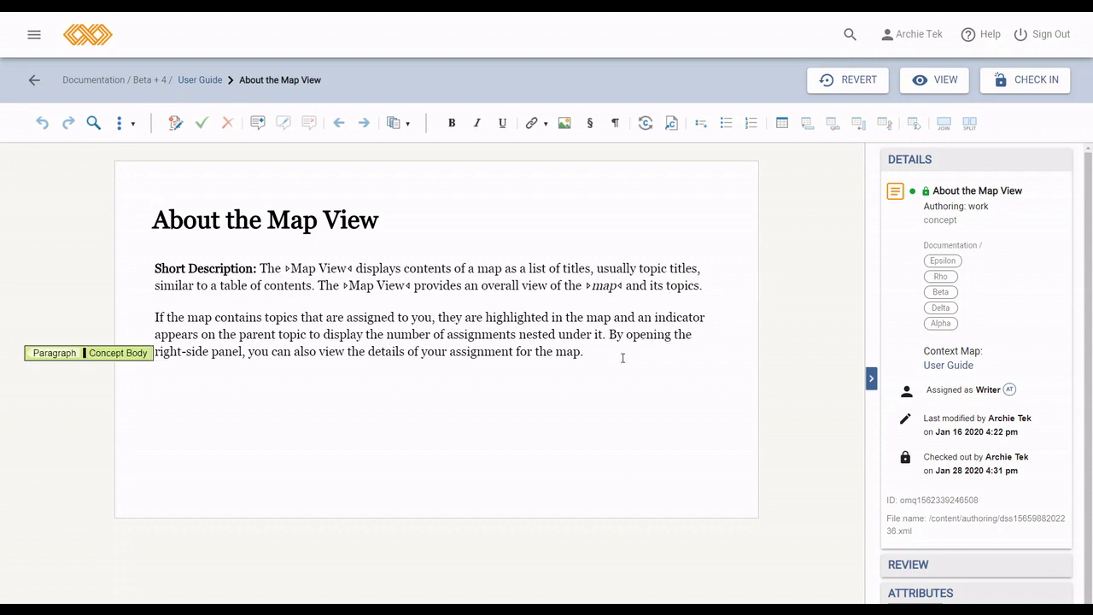
key(Return)
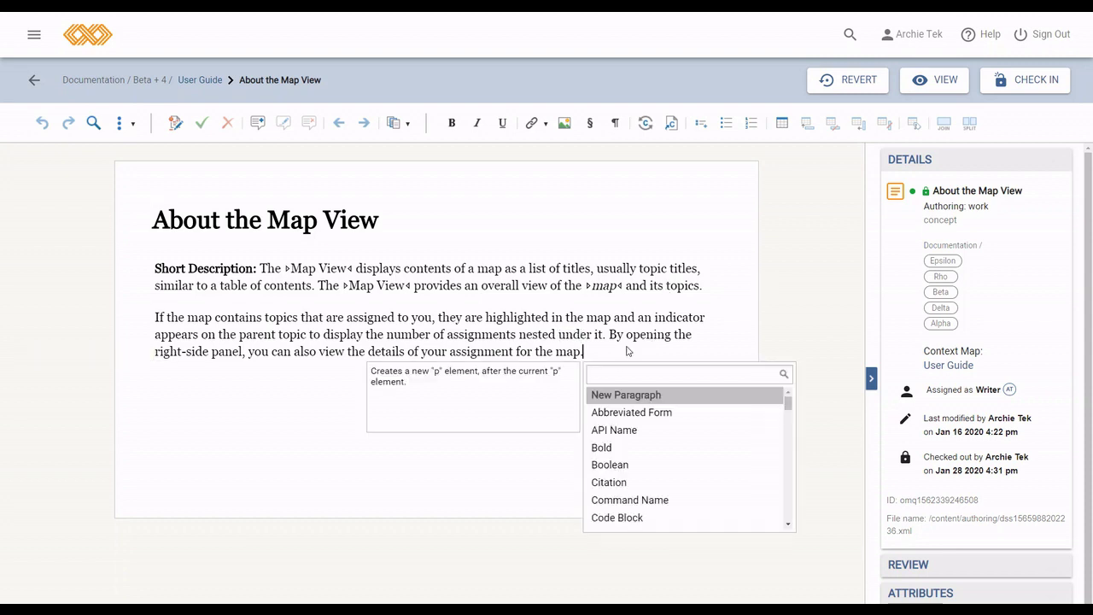
key(Return)
text(Archie wuz hear! :P)
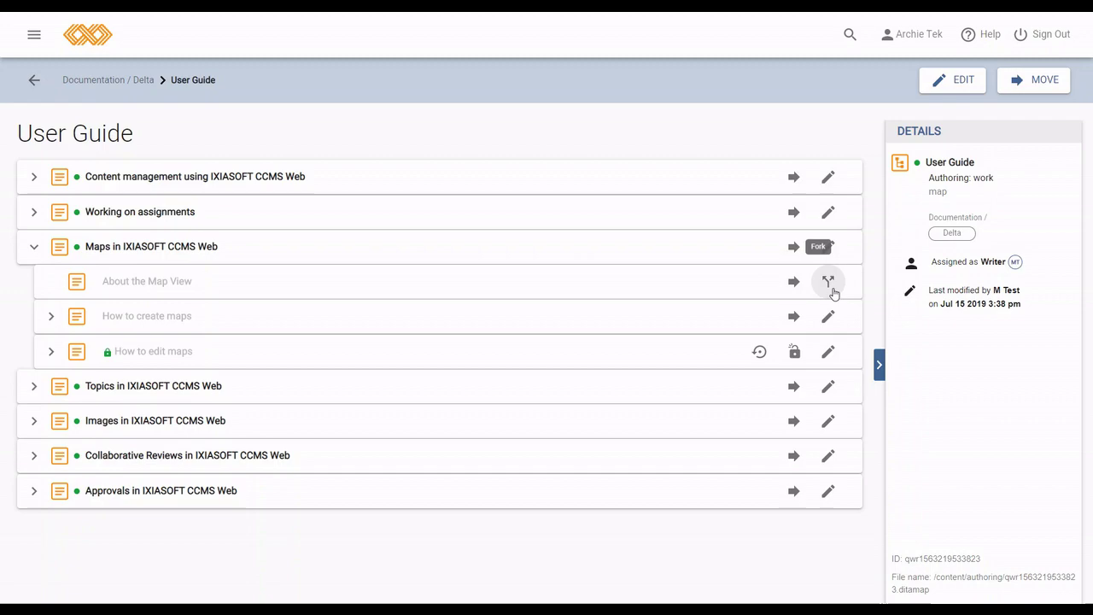
Step: Start a fork of 'About the Map View' targeting the Delta and Rho branches
click(828, 283)
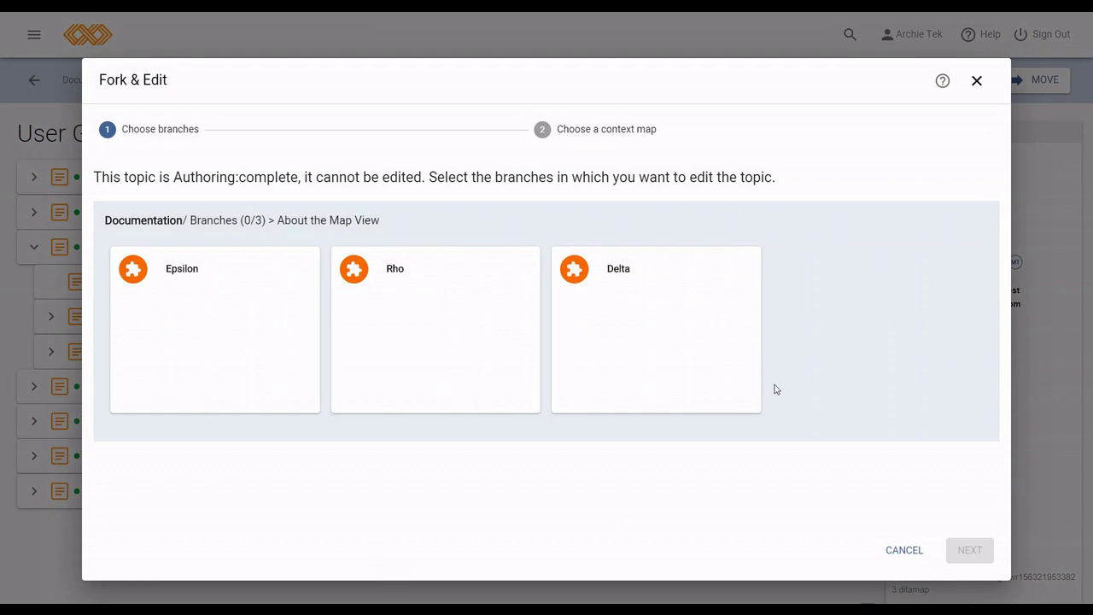
click(698, 385)
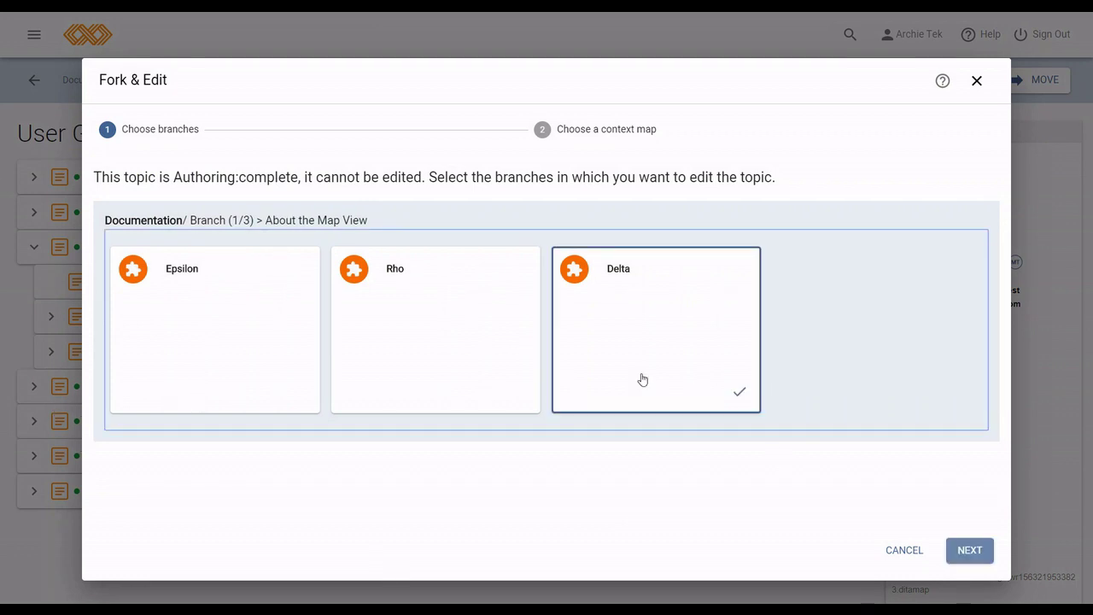
click(492, 370)
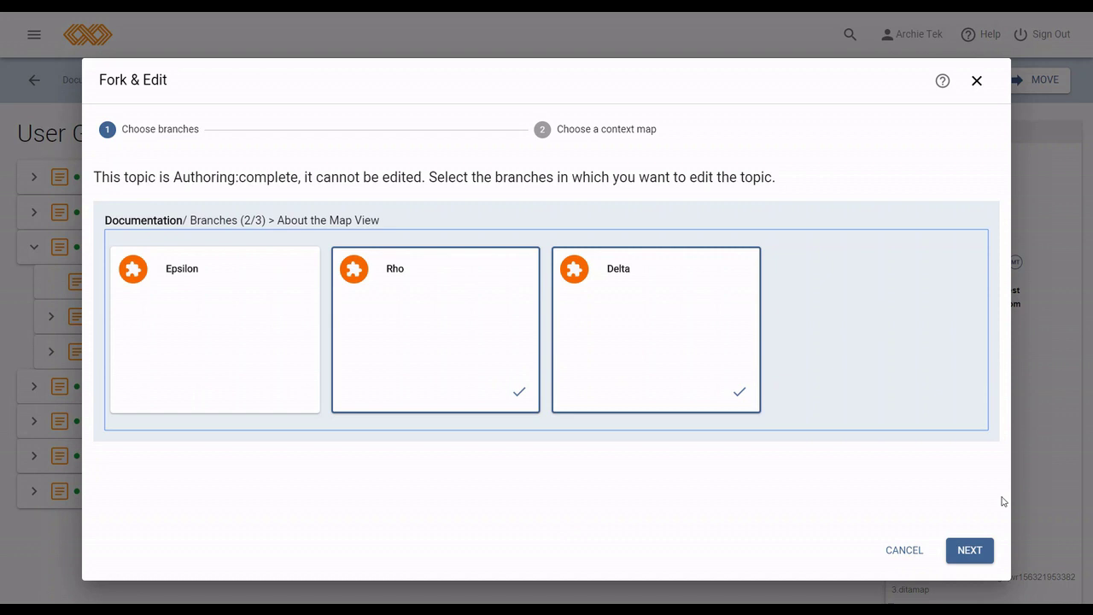
click(982, 550)
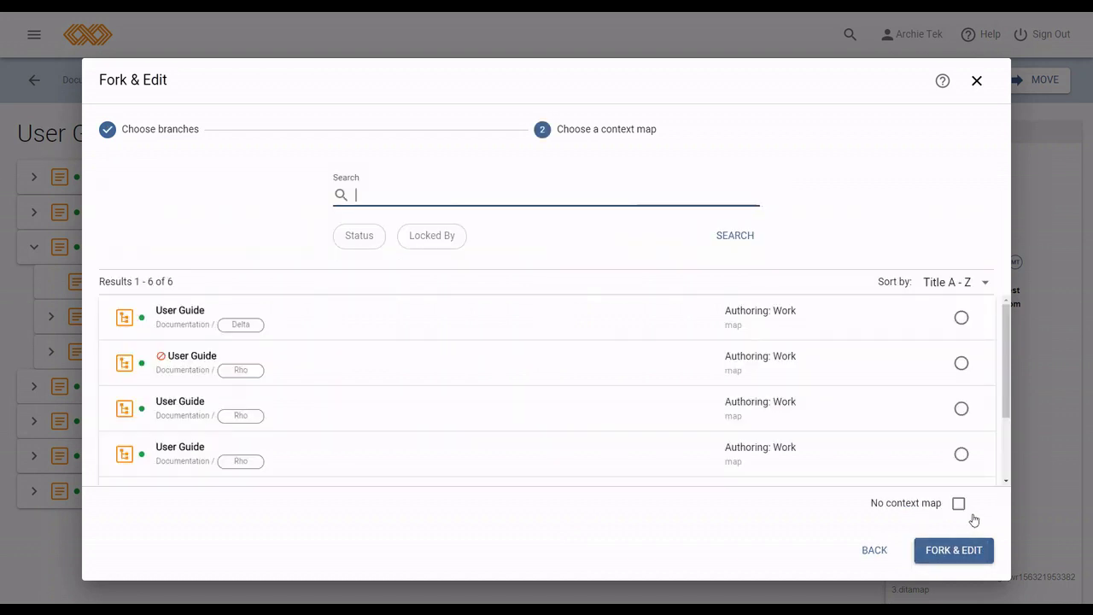
Step: Search by the pasted map ID, select User Guide (Delta) as context map, and fork & edit
click(494, 192)
key(ctrl+v)
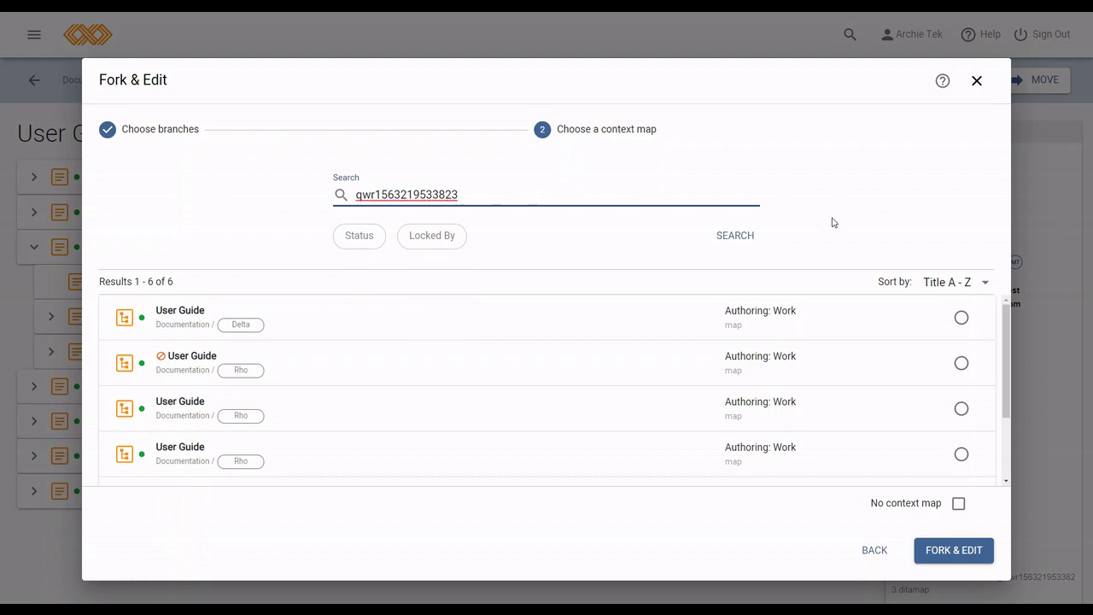
click(749, 239)
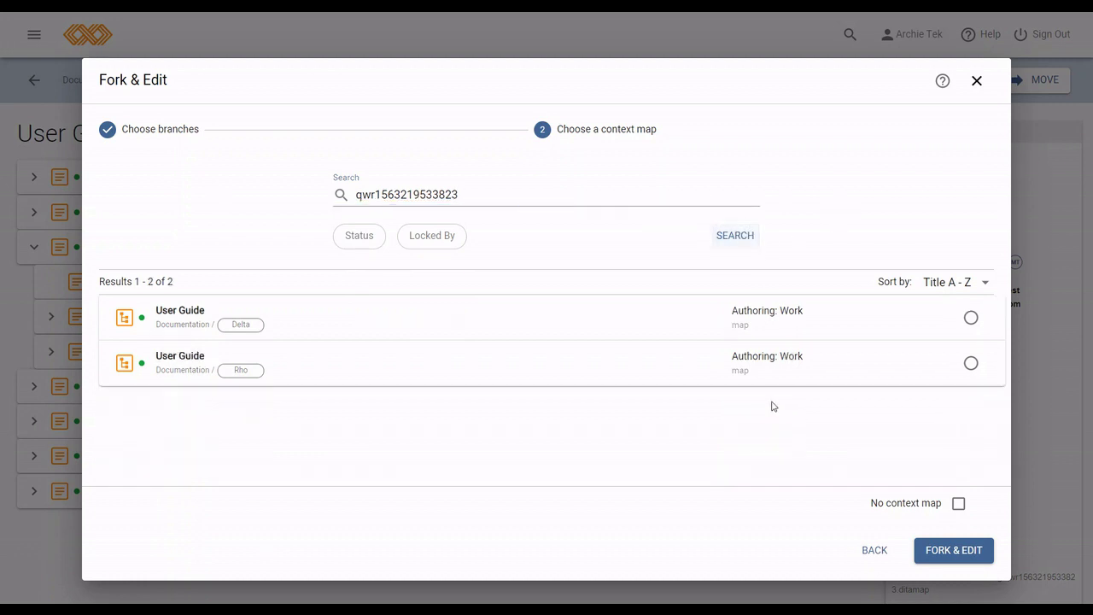
click(972, 321)
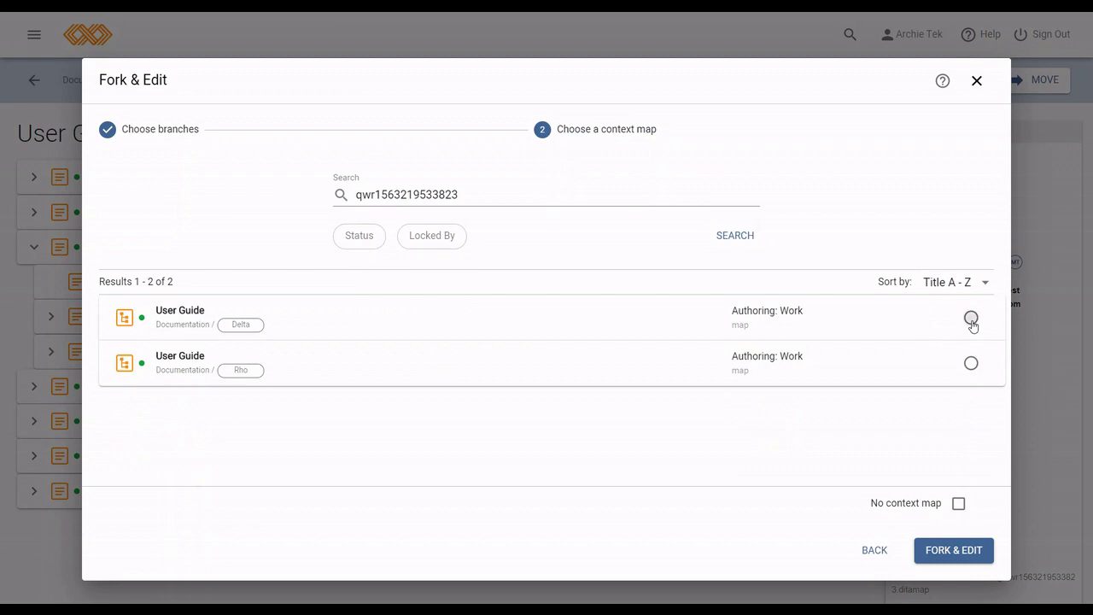
click(967, 549)
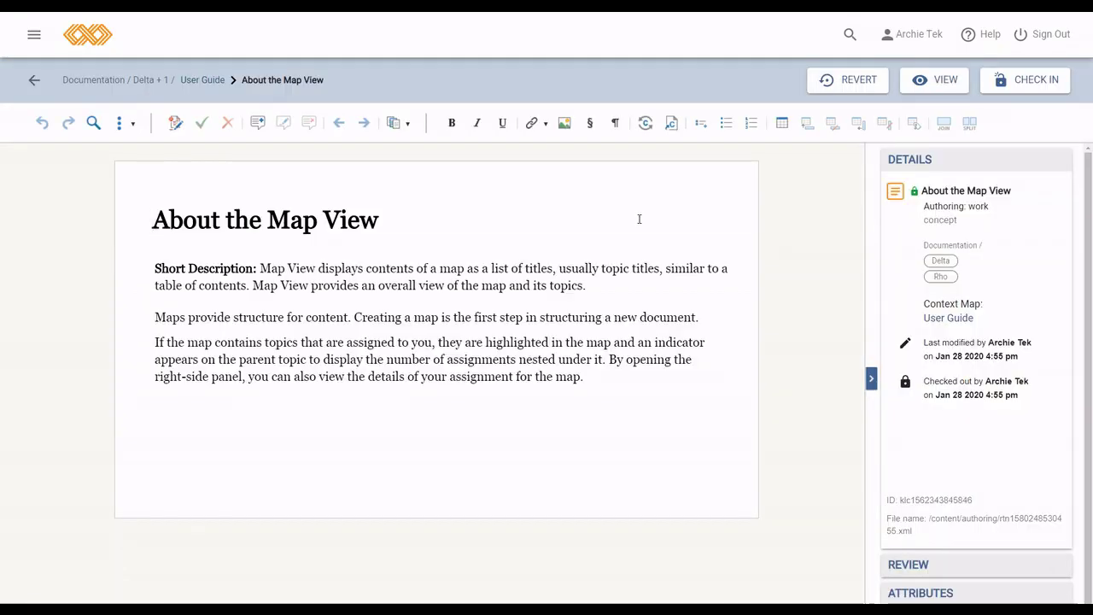